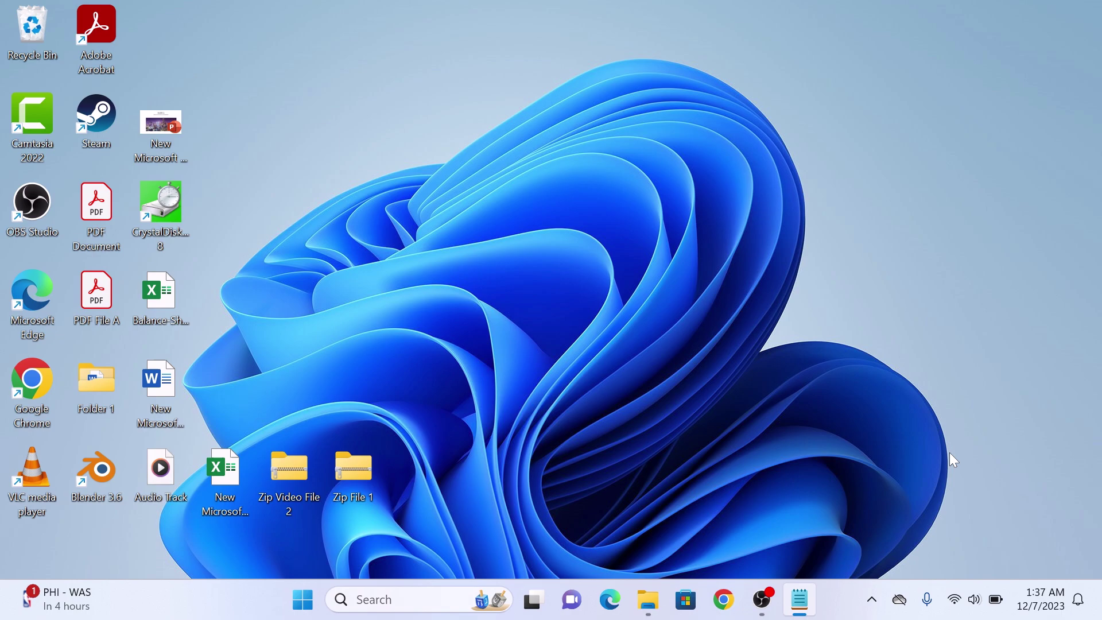
Open the presentation from the desktop to reach slide 4, 'How to Add Background image in PowerPoint'.
{"action": "double_click", "coordinate": [171, 132]}
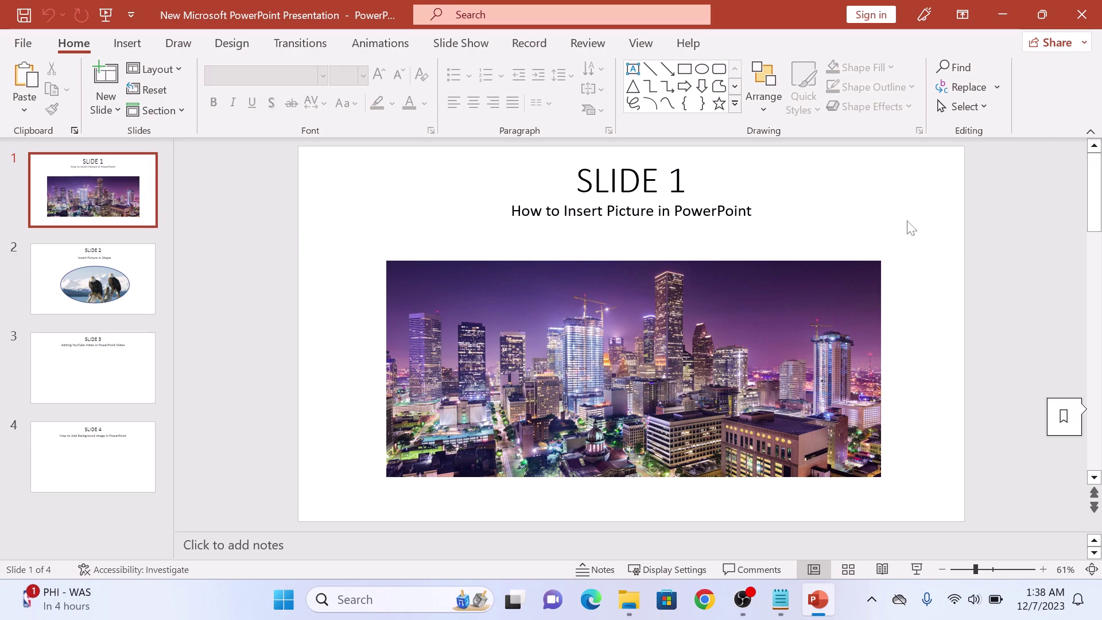
{"action": "left_click_drag", "start_coordinate": [1093, 190], "coordinate": [1093, 431]}
{"action": "left_click_drag", "start_coordinate": [1093, 470], "coordinate": [1094, 469]}
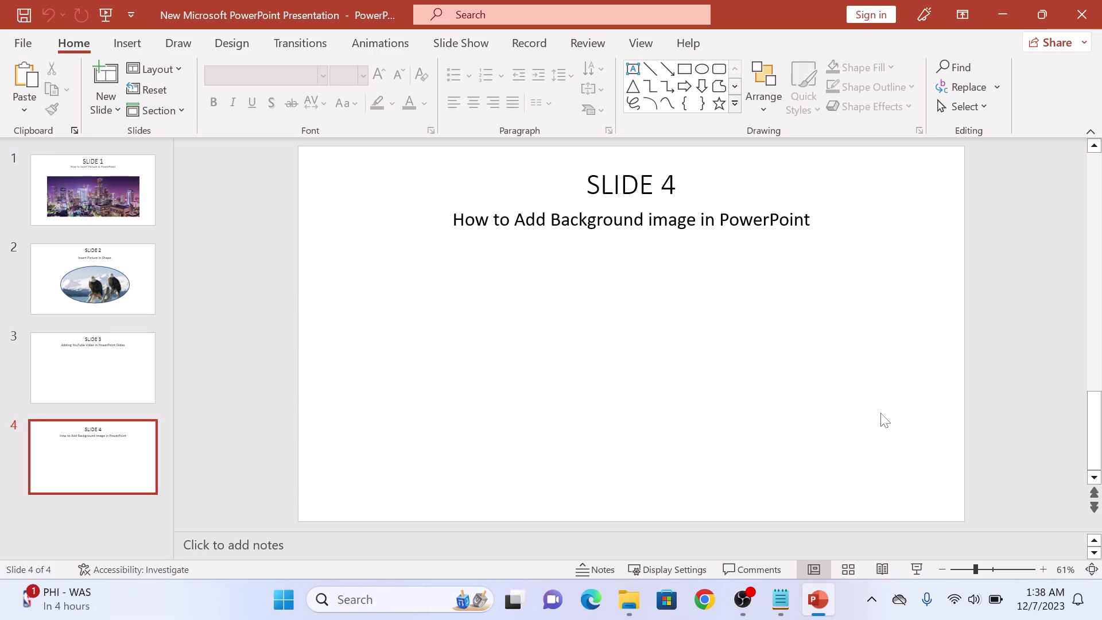
Open Format Background from slide 4's right-click menu.
{"action": "right_click", "coordinate": [947, 317]}
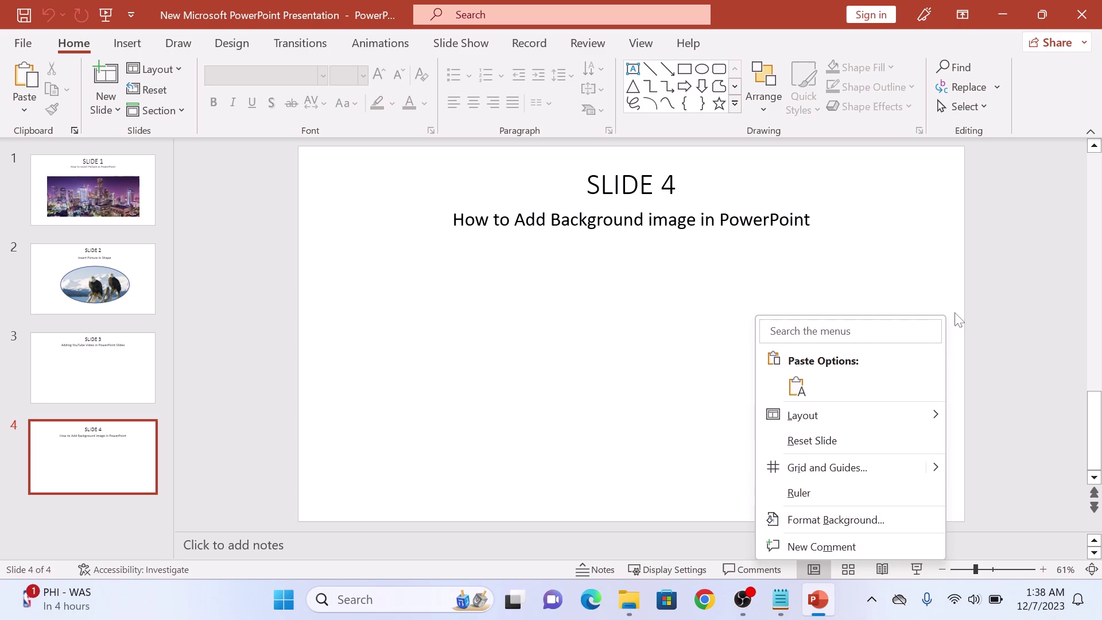
{"action": "left_click", "coordinate": [846, 524]}
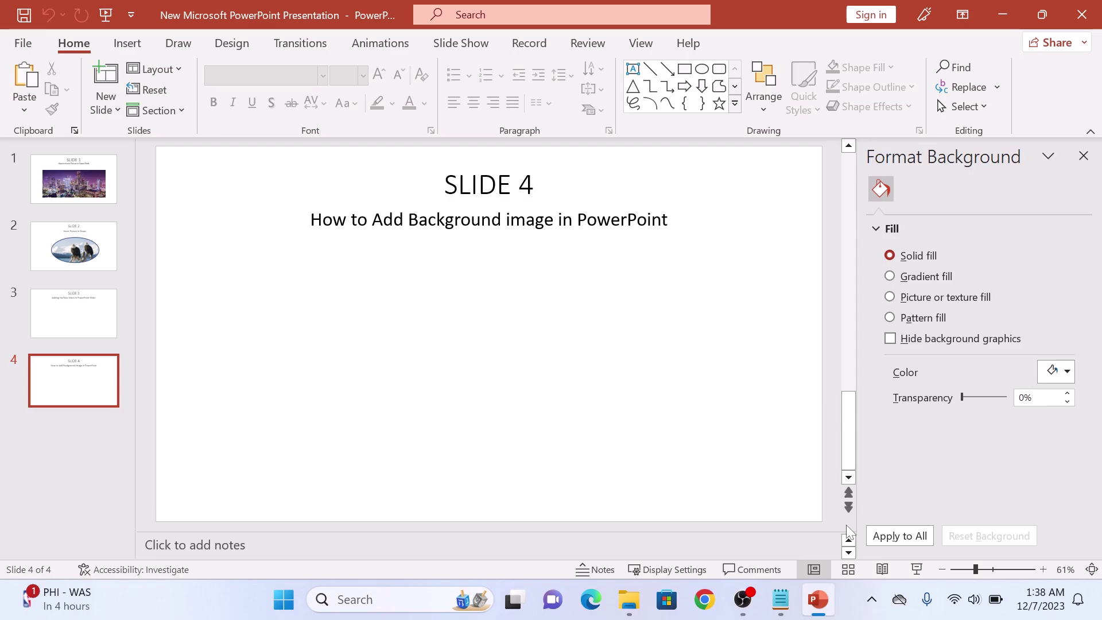
Set slide 4's background to picture or texture fill and choose Insert for the picture source.
{"action": "left_click", "coordinate": [889, 296]}
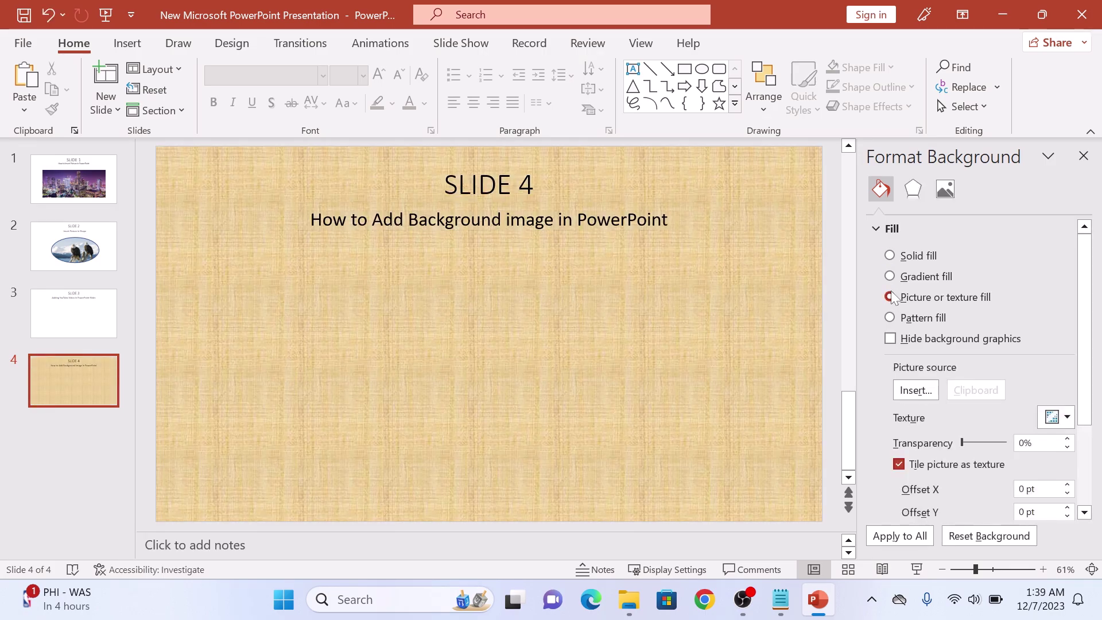
{"action": "left_click", "coordinate": [916, 390]}
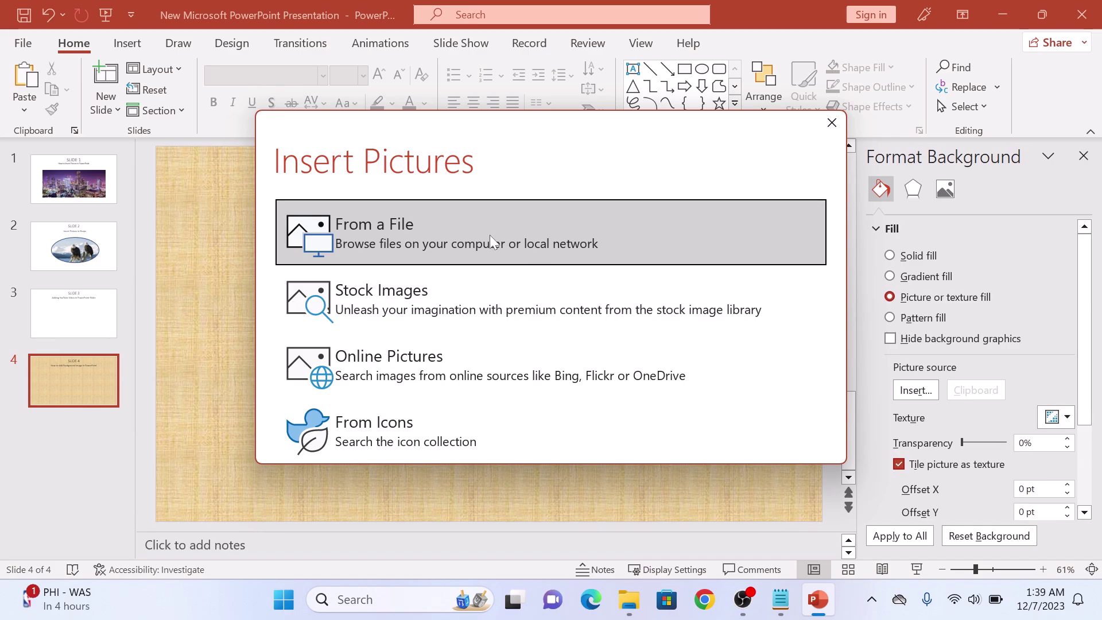
Insert 0 HERO_HoustonTX_GettyImages-532390052 from Downloads as slide 4's background picture.
{"action": "left_click", "coordinate": [506, 239]}
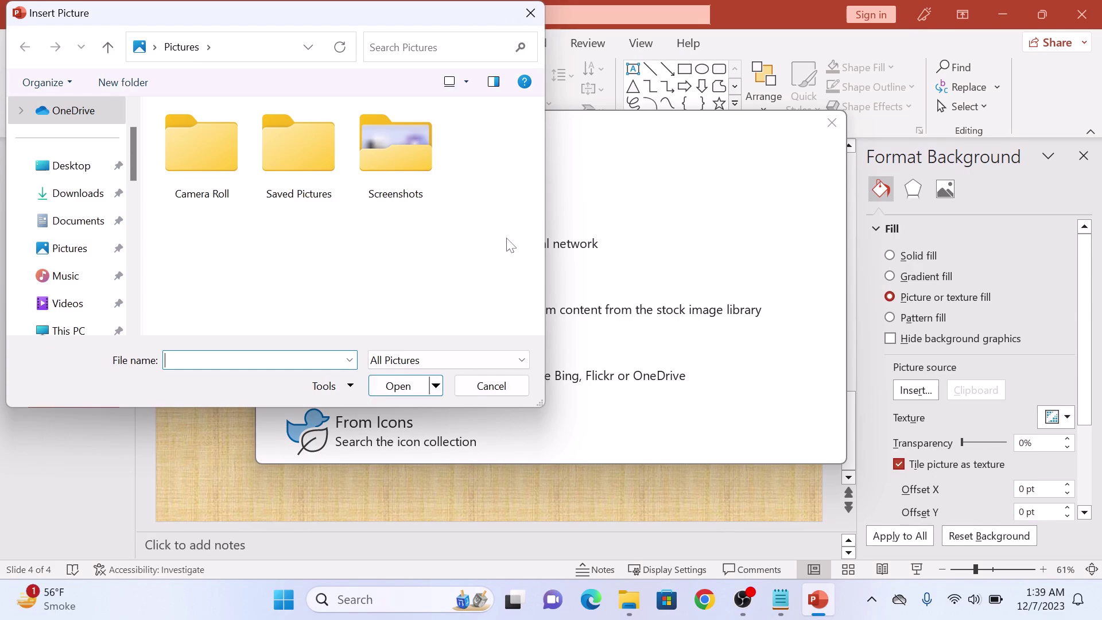
{"action": "left_click", "coordinate": [77, 193]}
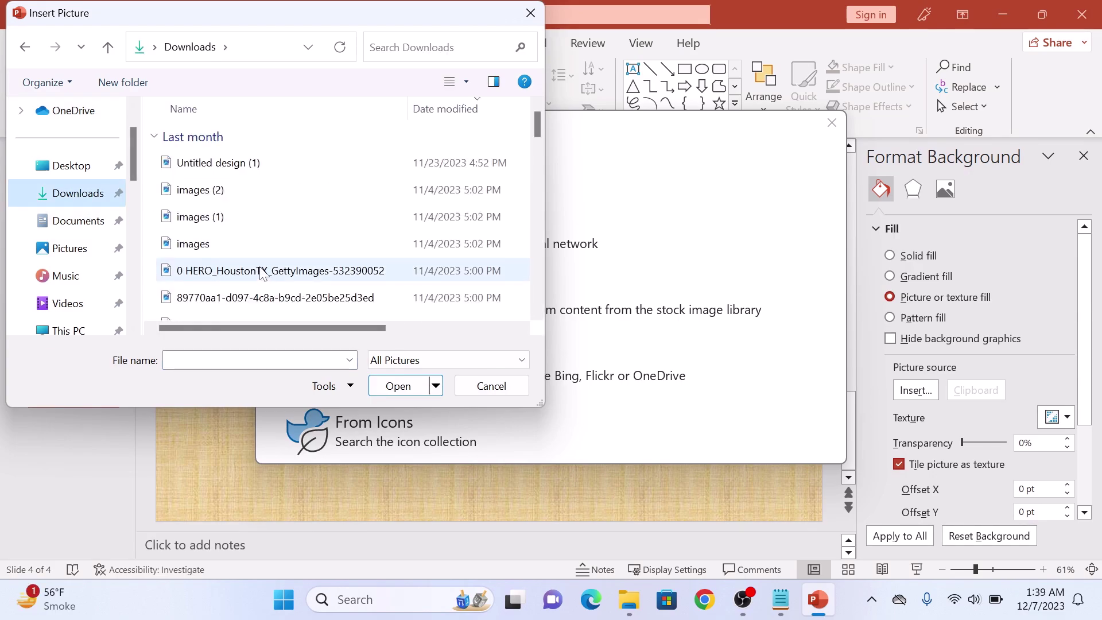
{"action": "left_click", "coordinate": [267, 271]}
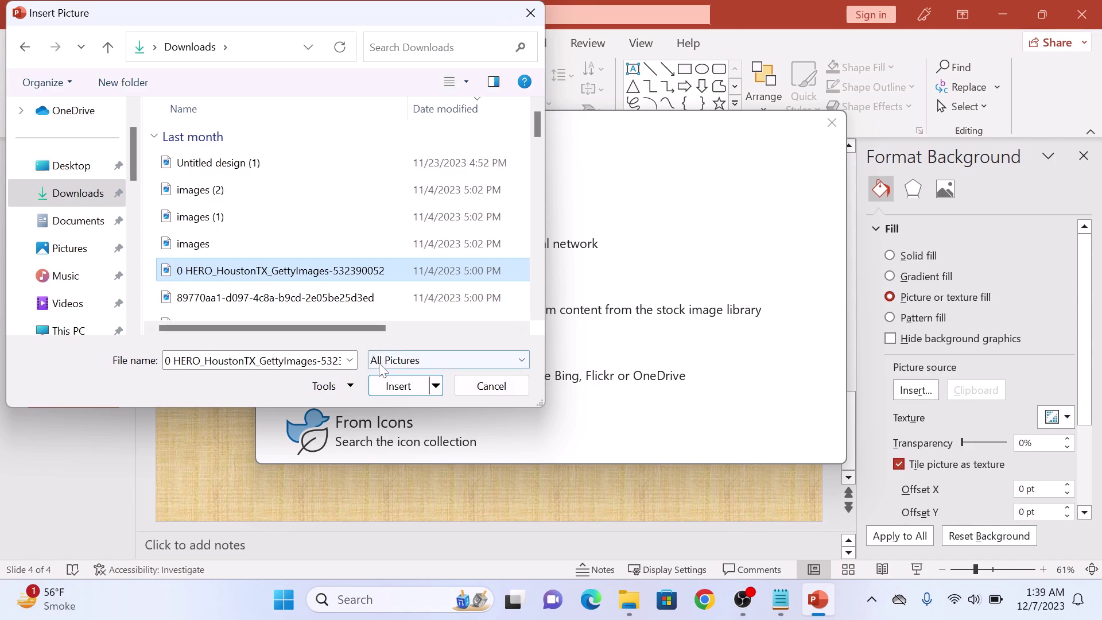
{"action": "left_click", "coordinate": [398, 386]}
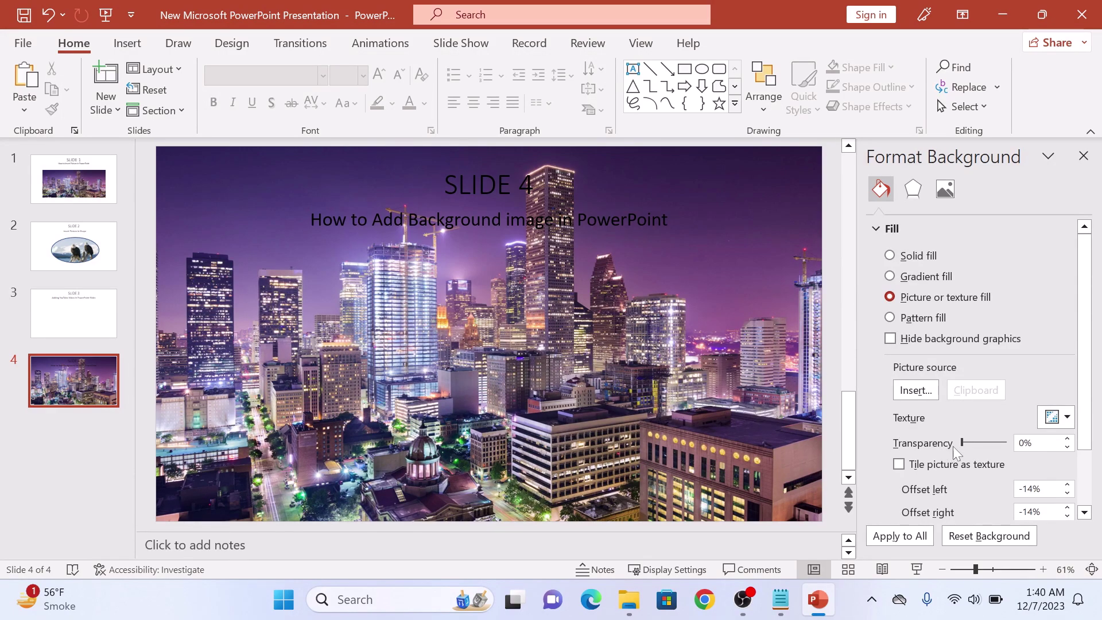
Try the background Transparency slider, leaving the skyline photo at 0% transparency.
{"action": "mouse_move", "coordinate": [964, 441]}
{"action": "left_mouse_down"}
{"action": "mouse_move", "coordinate": [979, 443]}
{"action": "mouse_move", "coordinate": [943, 445]}
{"action": "left_mouse_up"}
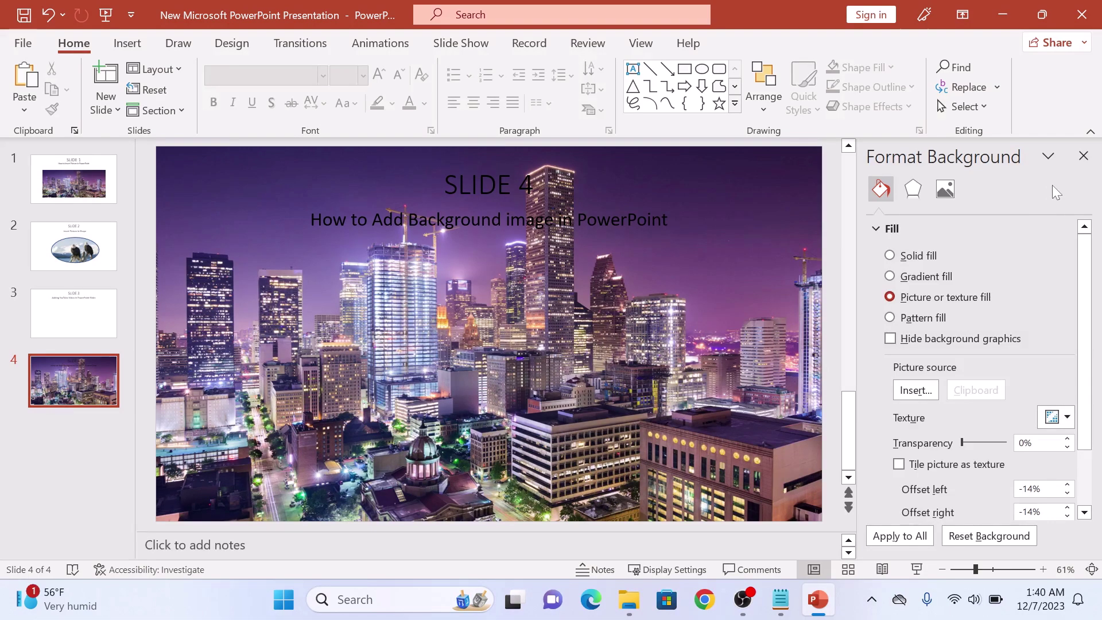
Close the Format Background pane, leaving slide 4 with its skyline background.
{"action": "left_click", "coordinate": [1083, 156]}
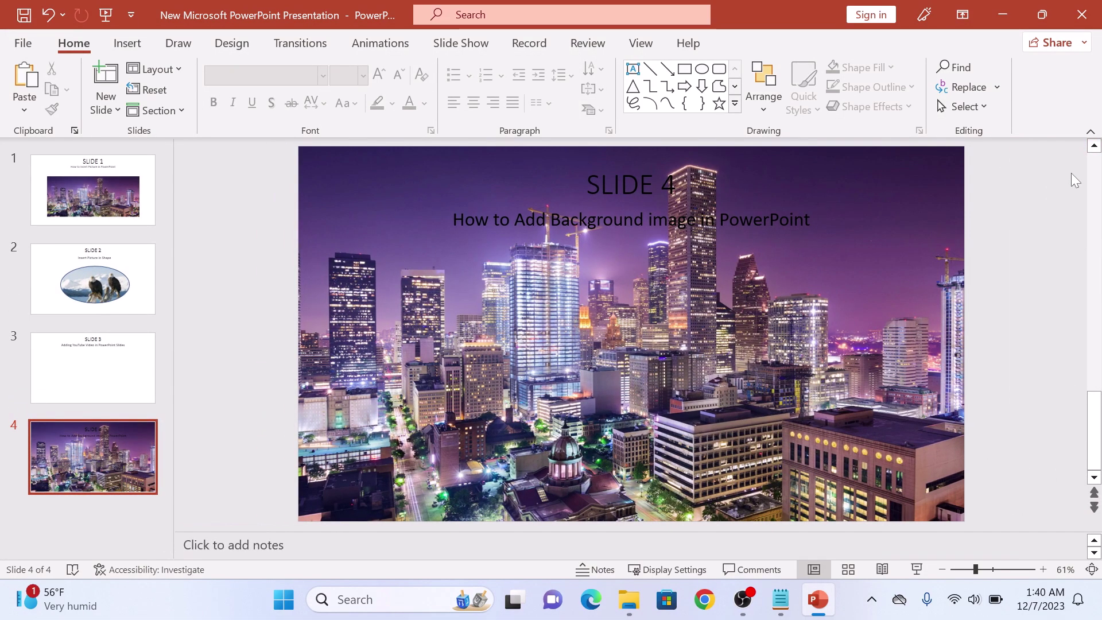